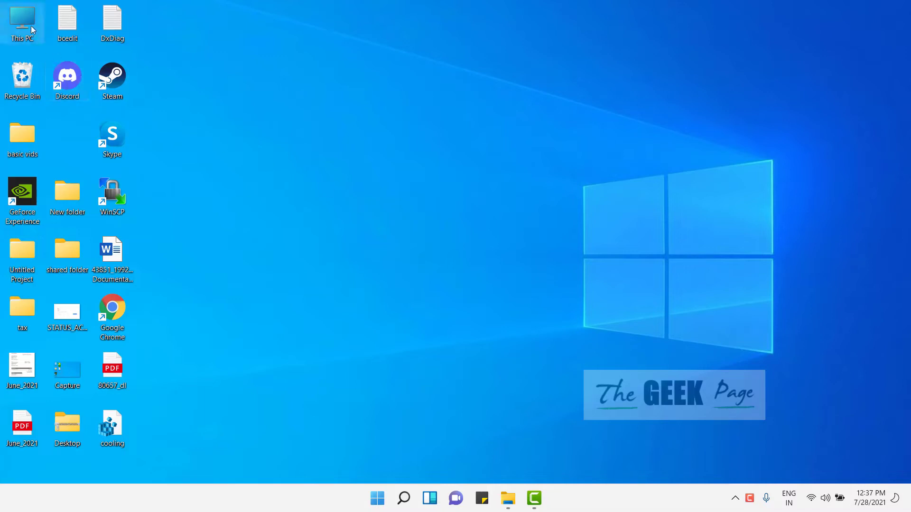
Step: Open This PC in File Explorer from the desktop icon
{"action": "double_click", "coordinate": [31, 26]}
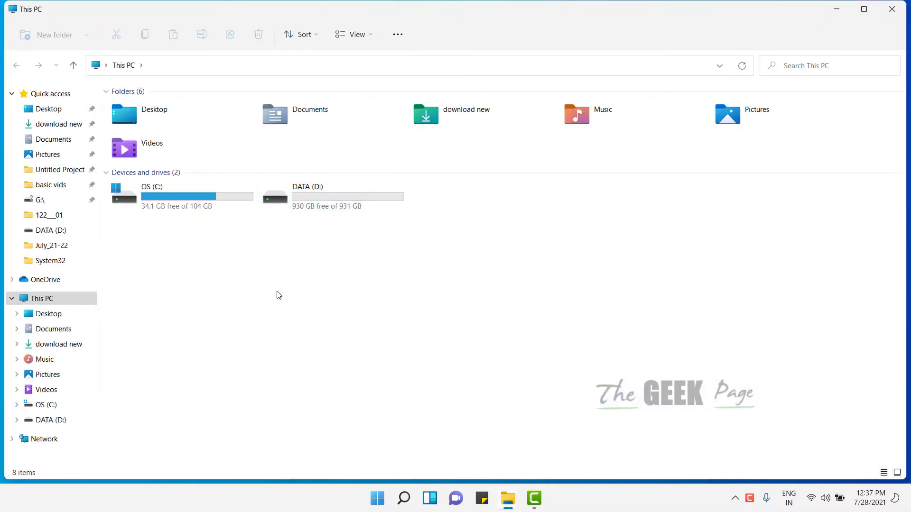
Step: Run Disk Cleanup on C: and check Temporary Internet Files, DirectX Shader Cache, Delivery Optimization Files
{"action": "left_click", "coordinate": [404, 498]}
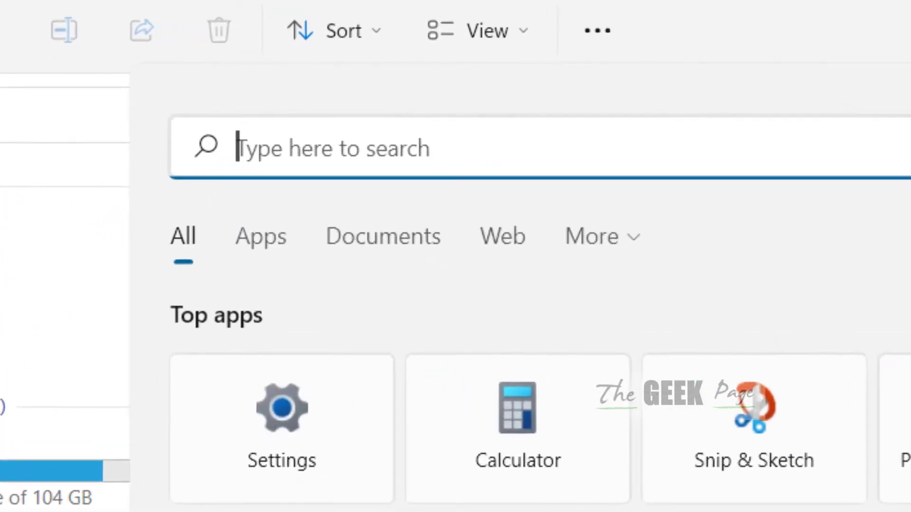
{"action": "type", "text": "dis"}
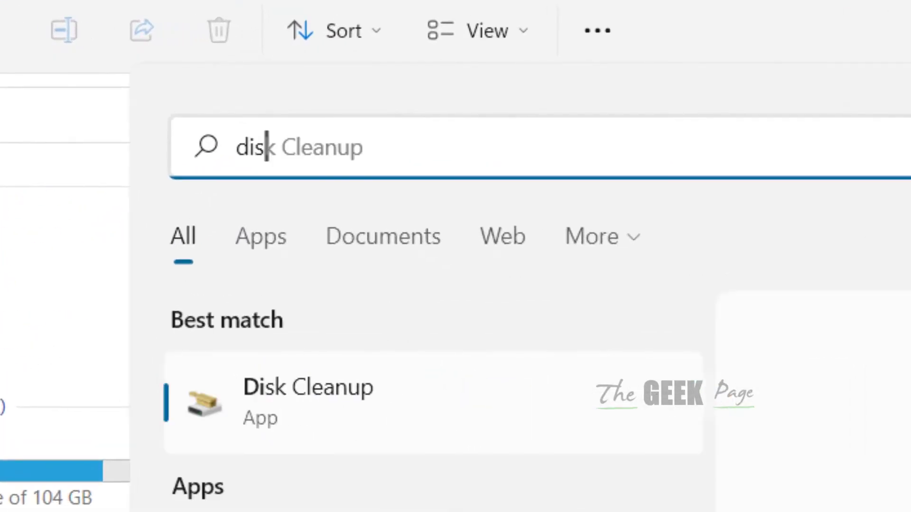
{"action": "type", "text": "k cleanup"}
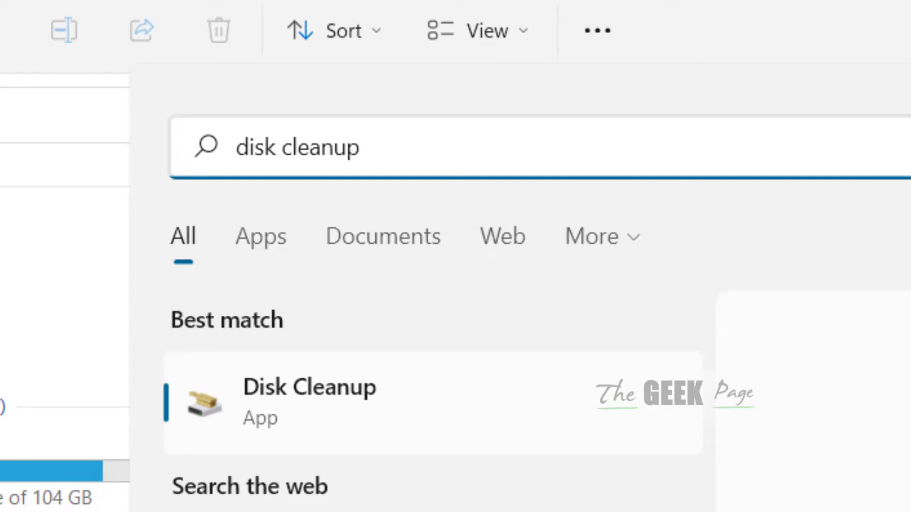
{"action": "left_click", "coordinate": [300, 429]}
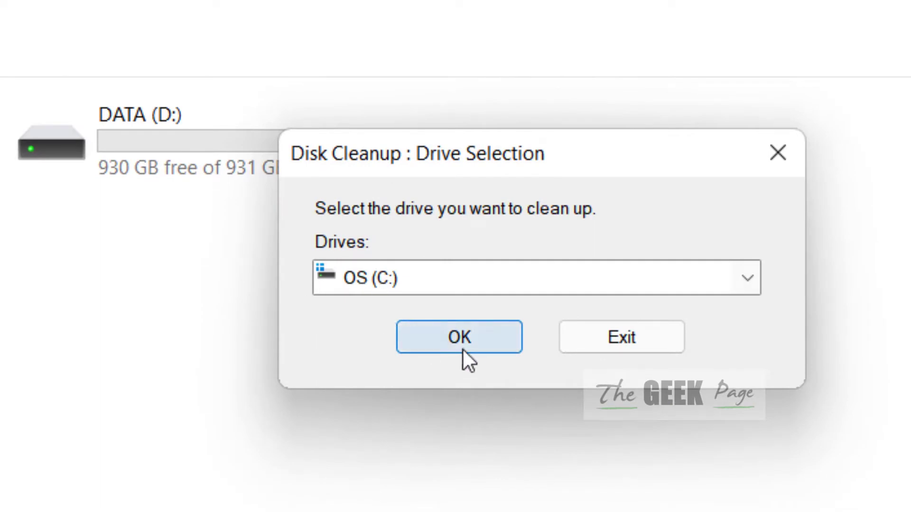
{"action": "left_click", "coordinate": [464, 346]}
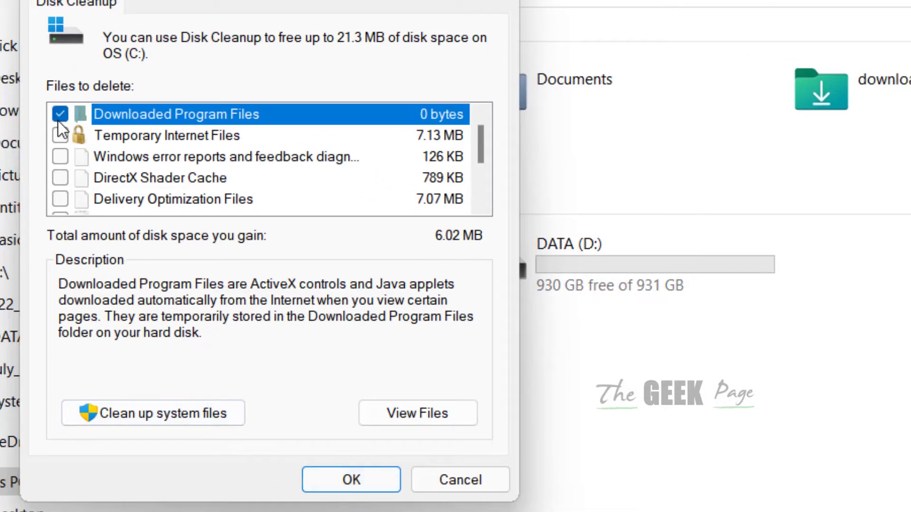
{"action": "left_click", "coordinate": [60, 135]}
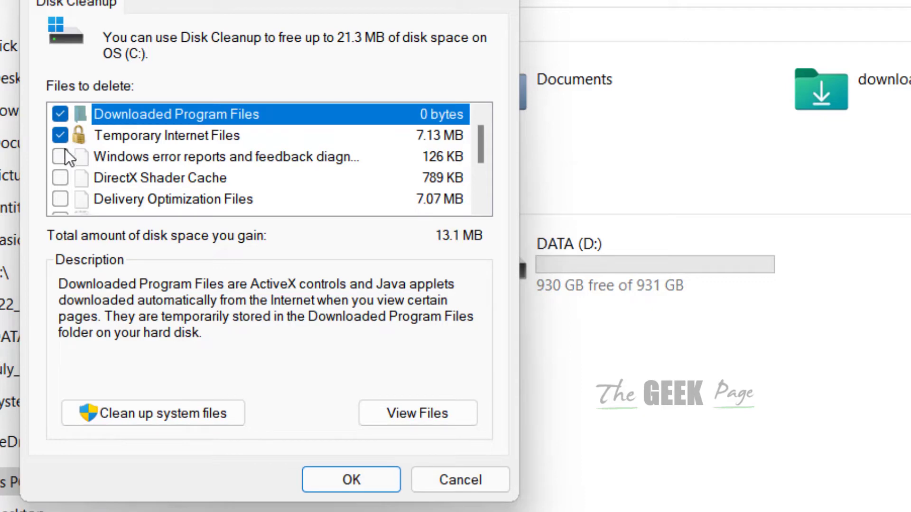
{"action": "left_click", "coordinate": [59, 178]}
{"action": "left_click", "coordinate": [60, 199]}
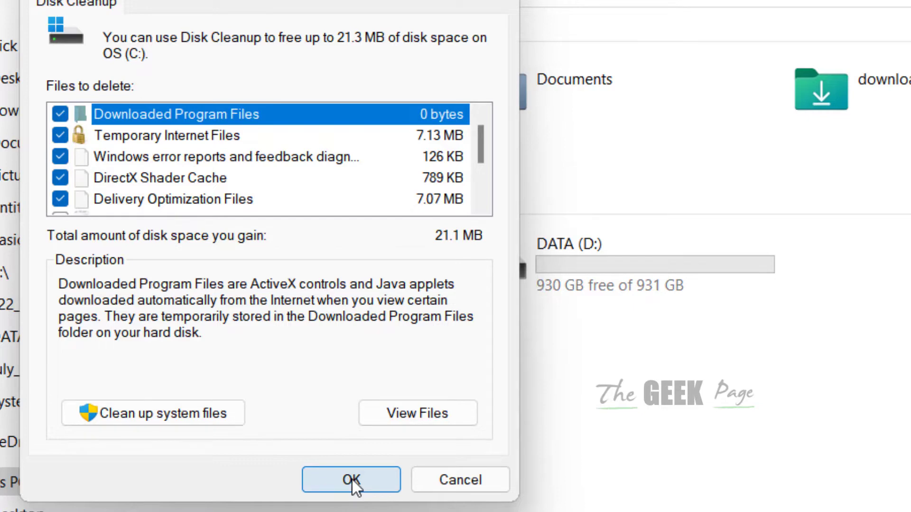
Step: Rescan C: with system files and mark Microsoft Defender Antivirus, Temporary Internet Files and error reports
{"action": "left_click", "coordinate": [131, 424]}
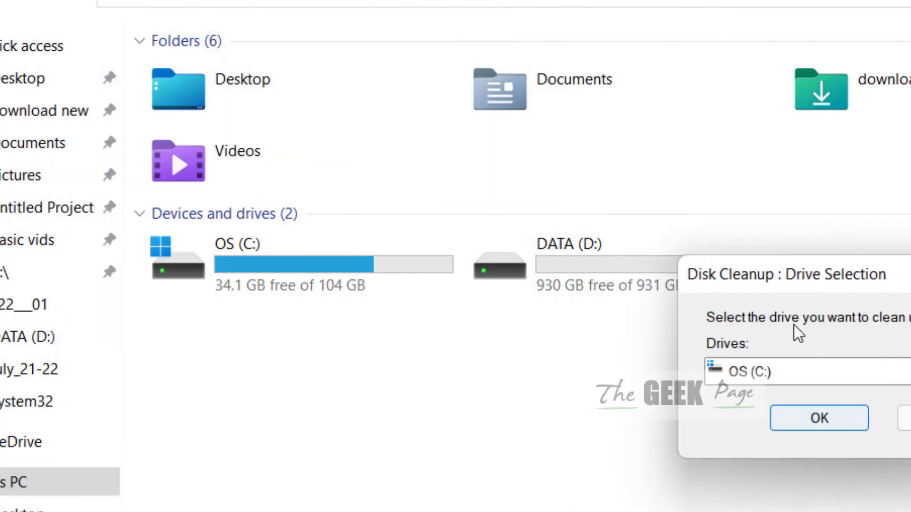
{"action": "left_click", "coordinate": [820, 419]}
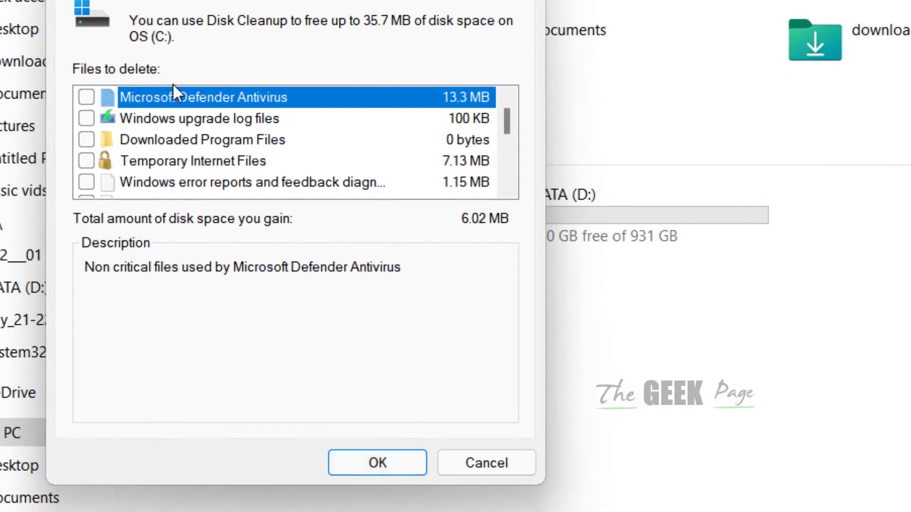
{"action": "left_click", "coordinate": [87, 98]}
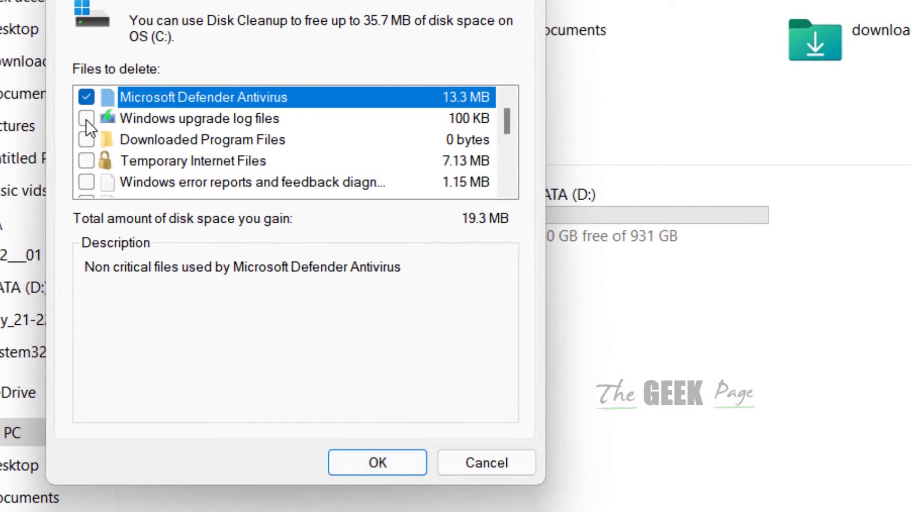
{"action": "left_click", "coordinate": [86, 160]}
{"action": "left_click", "coordinate": [86, 182]}
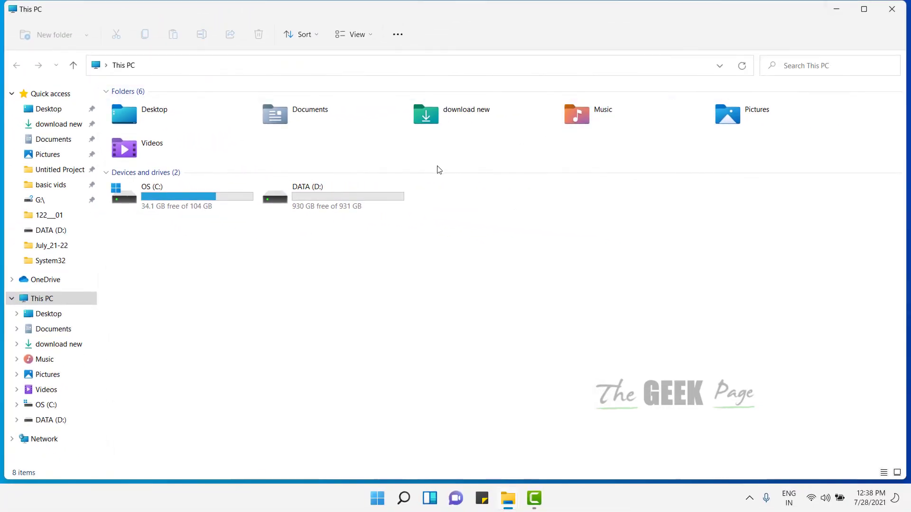
Step: Empty the Recycle Bin from the desktop
{"action": "left_click", "coordinate": [838, 13]}
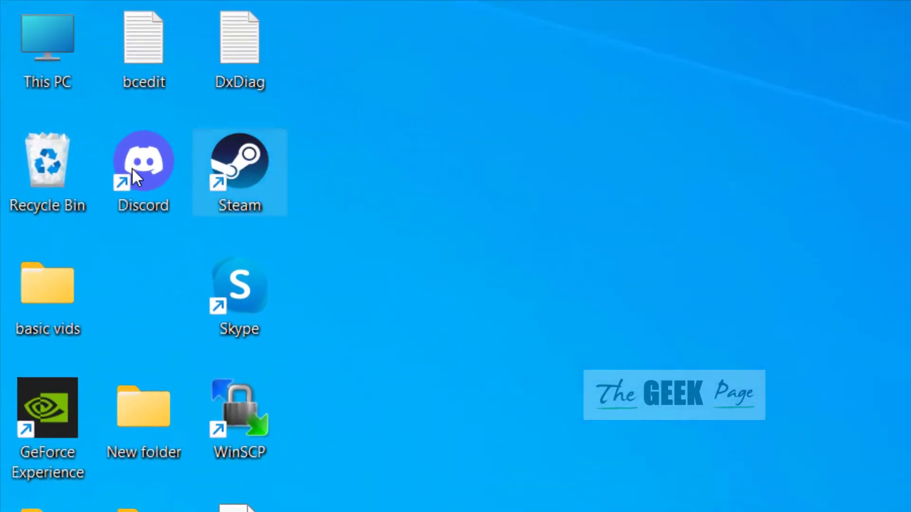
{"action": "right_click", "coordinate": [48, 167]}
{"action": "left_click", "coordinate": [137, 212]}
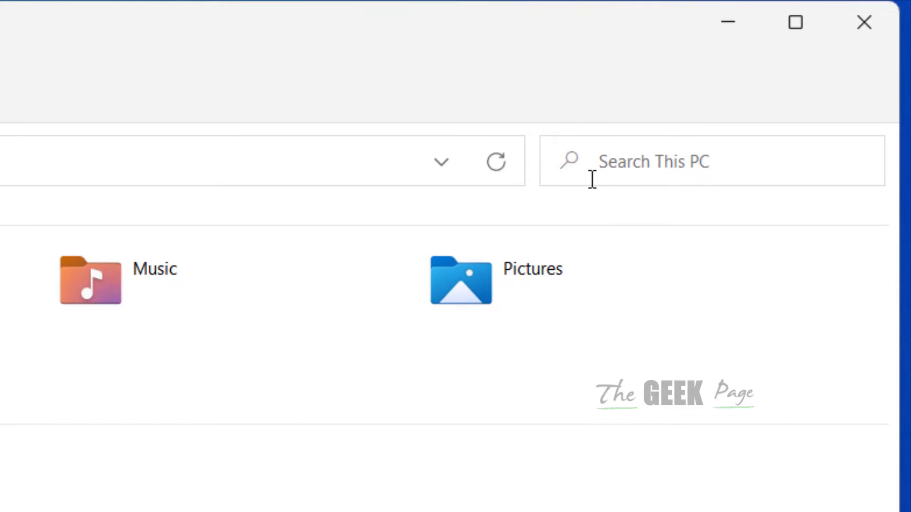
Step: Search This PC for files over 250 MB using the query size:>250mb
{"action": "left_click", "coordinate": [649, 168]}
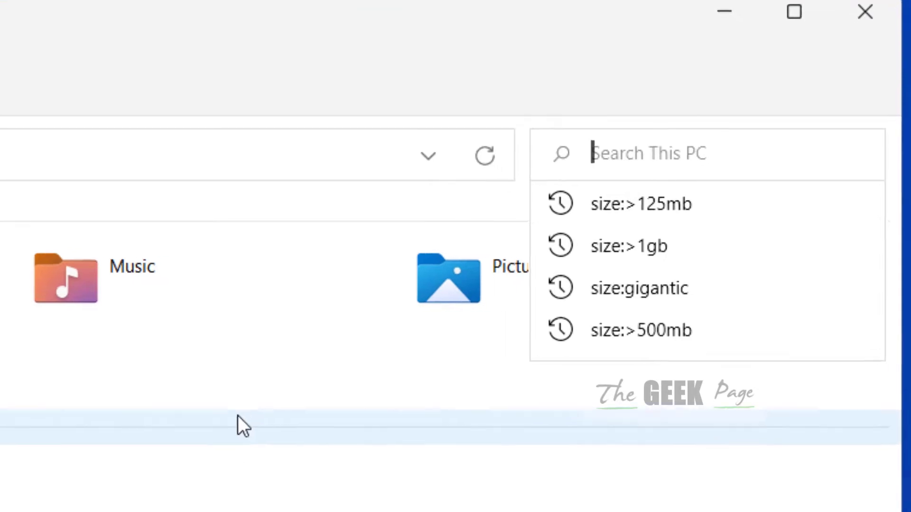
{"action": "type", "text": "siz"}
{"action": "type", "text": "e"}
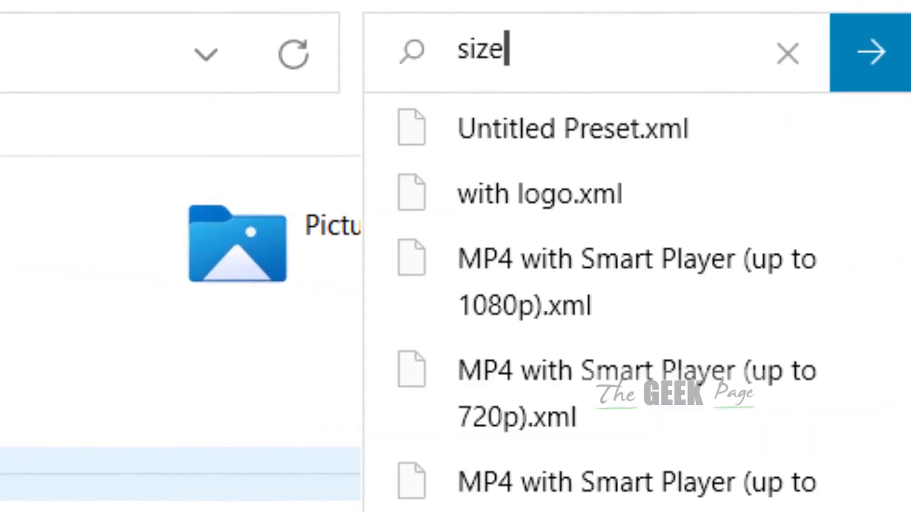
{"action": "type", "text": ":>"}
{"action": "key", "text": "BackSpace"}
{"action": "type", "text": ">"}
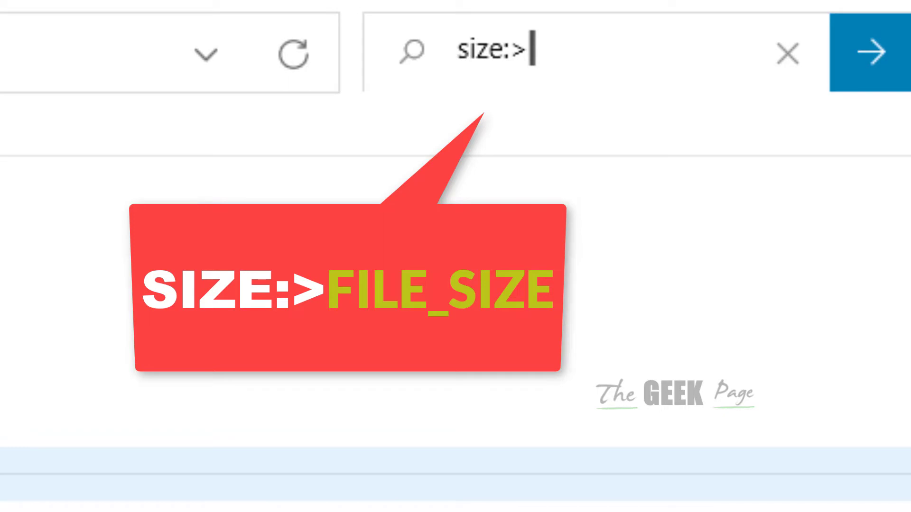
{"action": "type", "text": "250"}
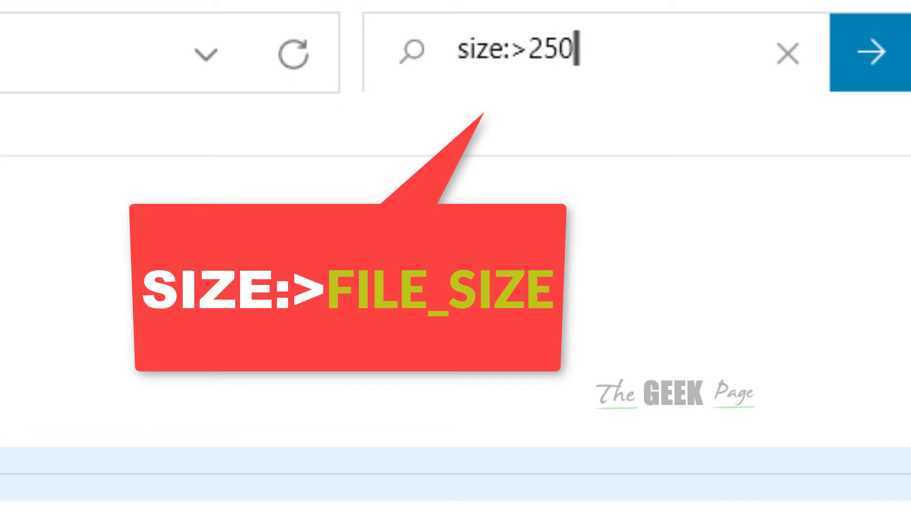
{"action": "type", "text": "mb"}
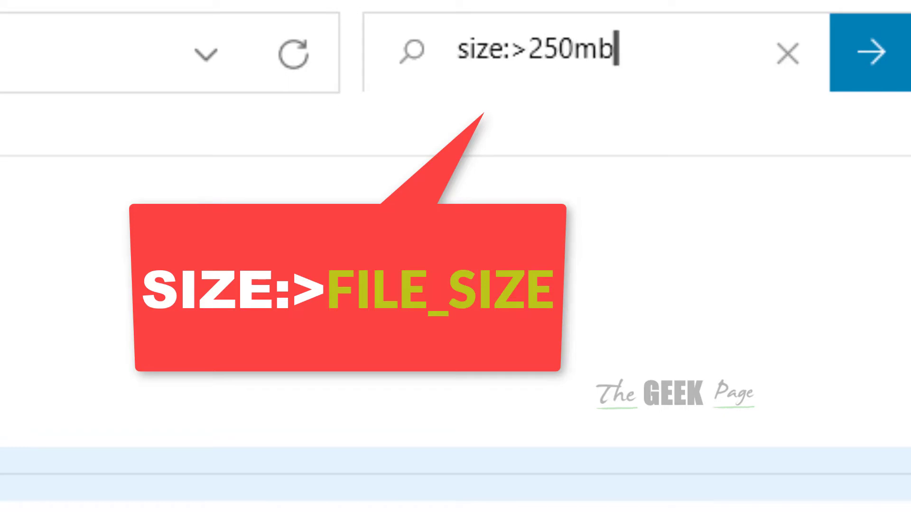
{"action": "left_click_drag", "start_coordinate": [529, 50], "coordinate": [665, 53]}
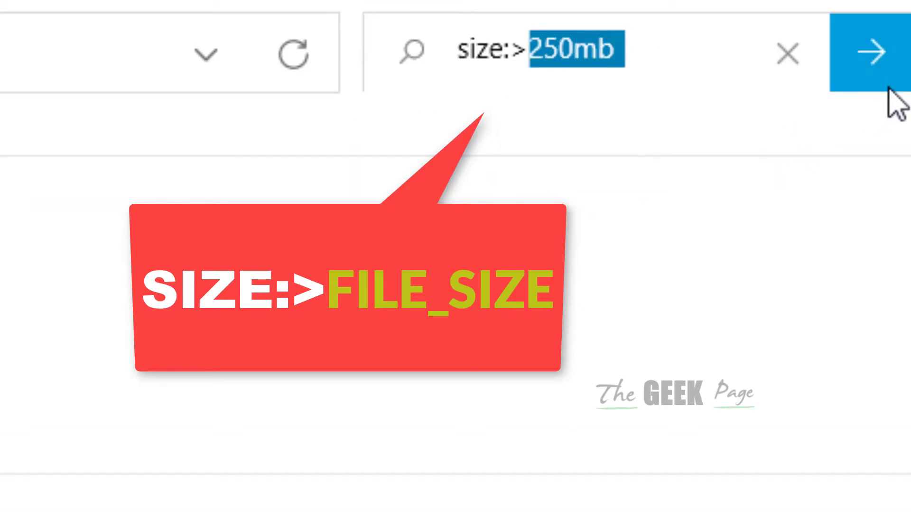
{"action": "left_click", "coordinate": [573, 50]}
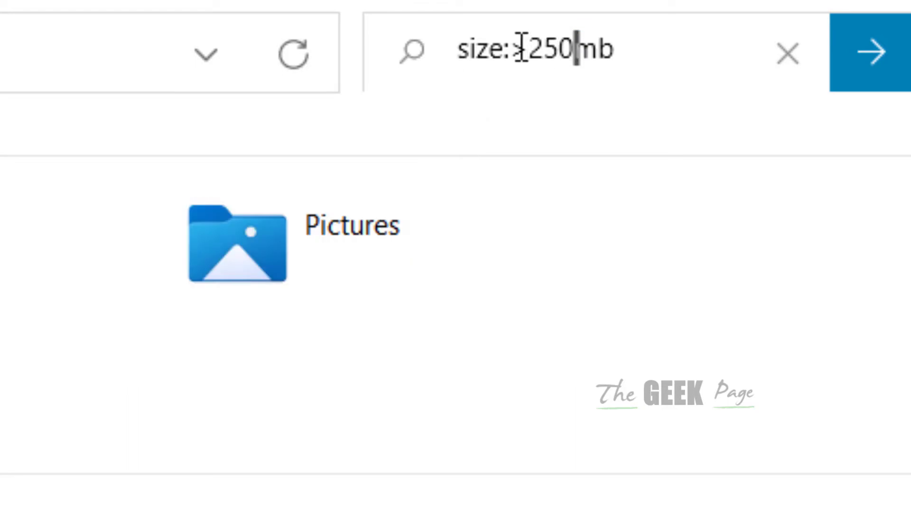
{"action": "double_click", "coordinate": [521, 50]}
{"action": "left_click", "coordinate": [545, 50]}
{"action": "left_click", "coordinate": [869, 68]}
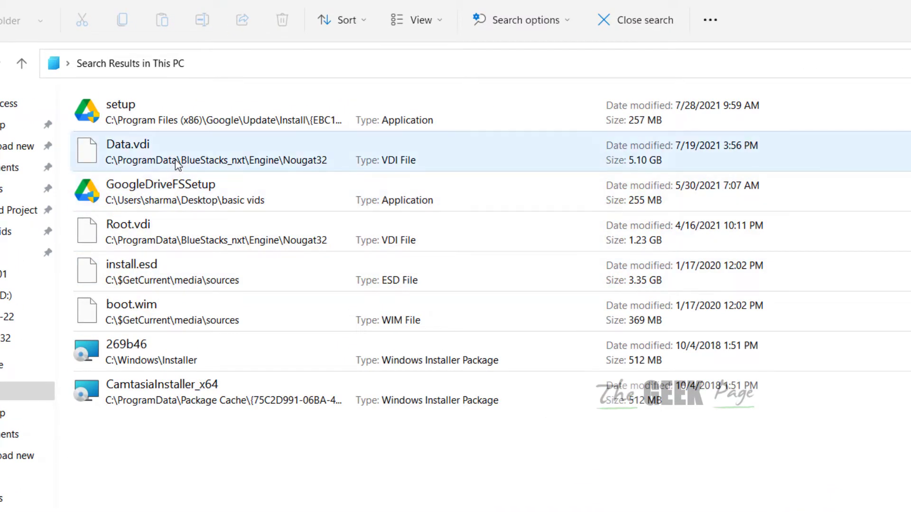
Step: Inspect Data.vdi and GoogleDriveFSSetup in the results, then close the large-file search
{"action": "left_click", "coordinate": [179, 168]}
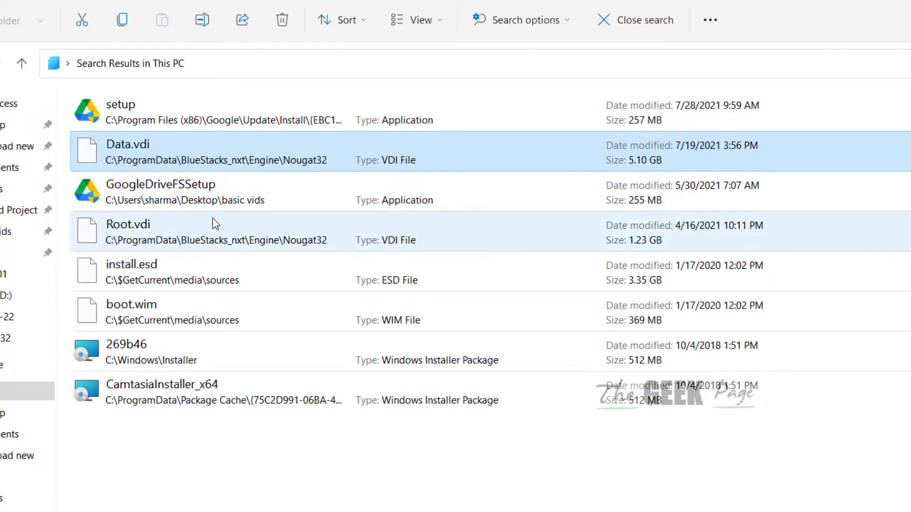
{"action": "left_click", "coordinate": [181, 209]}
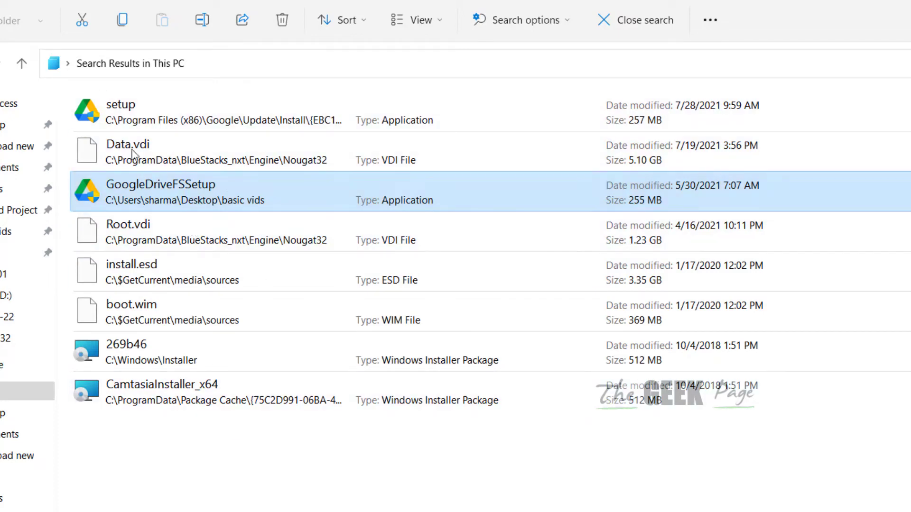
{"action": "left_click", "coordinate": [24, 66]}
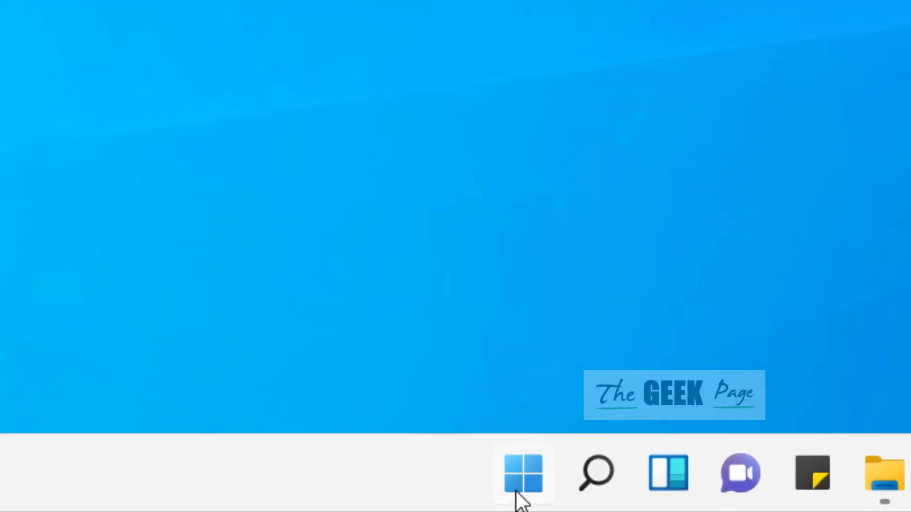
Step: Open C:\Windows\Temp through Run with 'temp' and select all its contents
{"action": "right_click", "coordinate": [376, 503]}
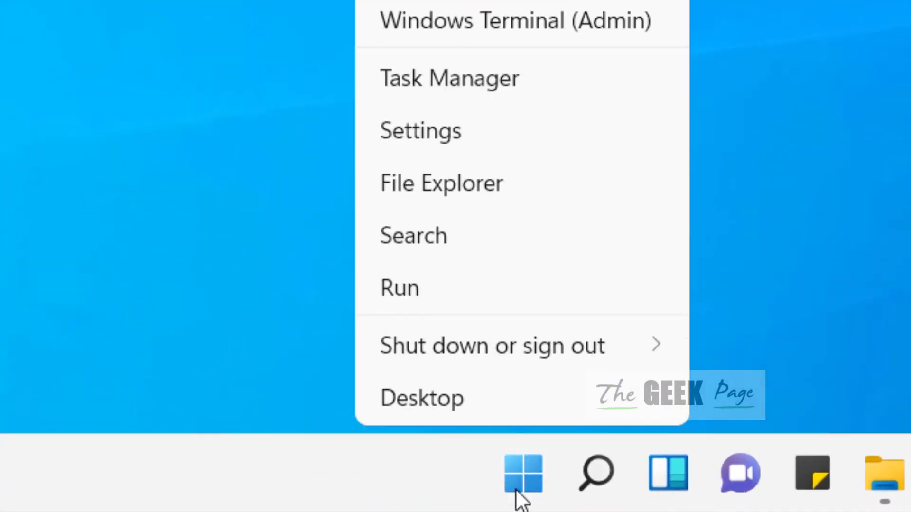
{"action": "left_click", "coordinate": [464, 288]}
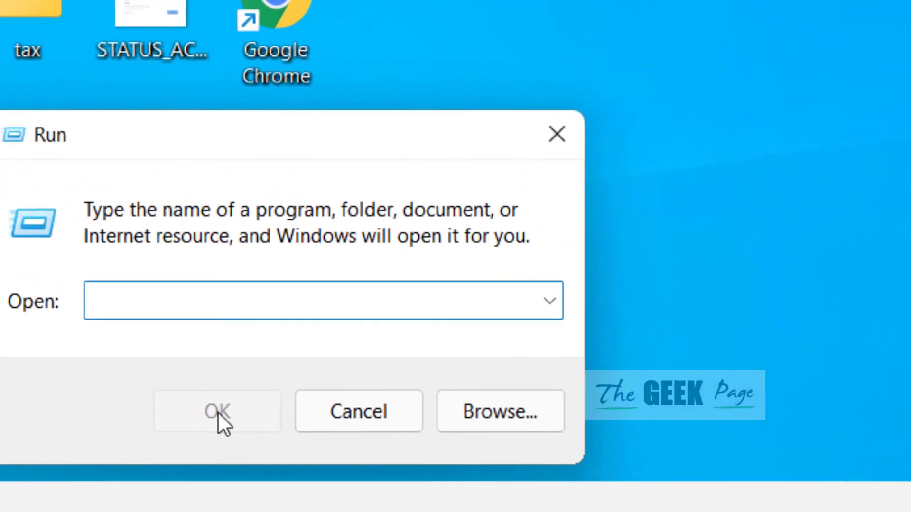
{"action": "type", "text": "temp"}
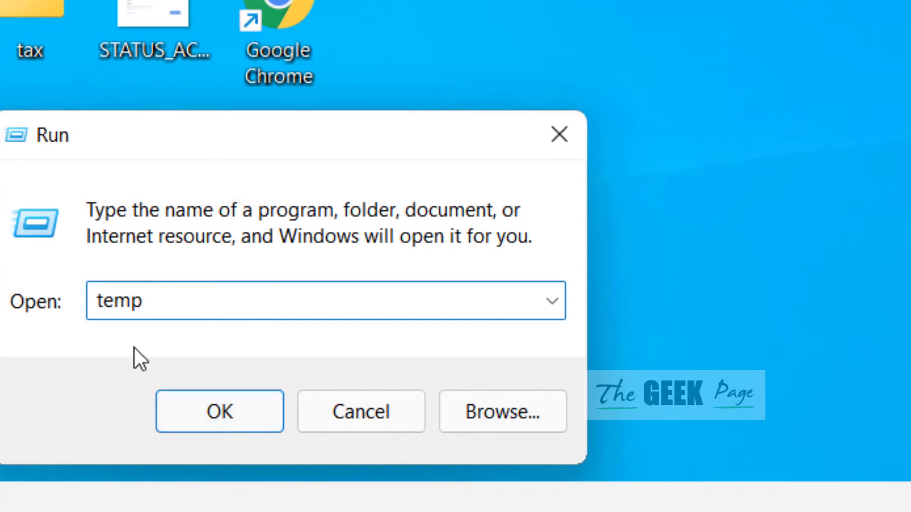
{"action": "left_click", "coordinate": [221, 412]}
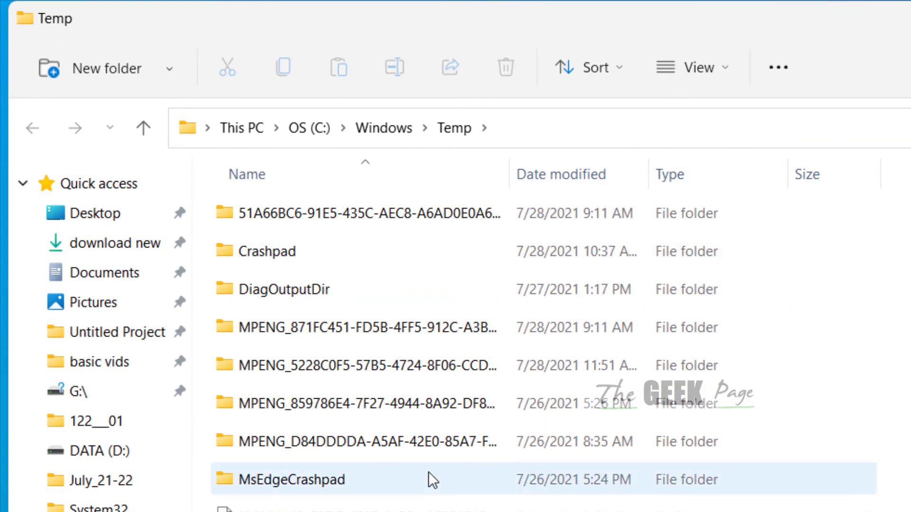
{"action": "key", "text": "ctrl+a"}
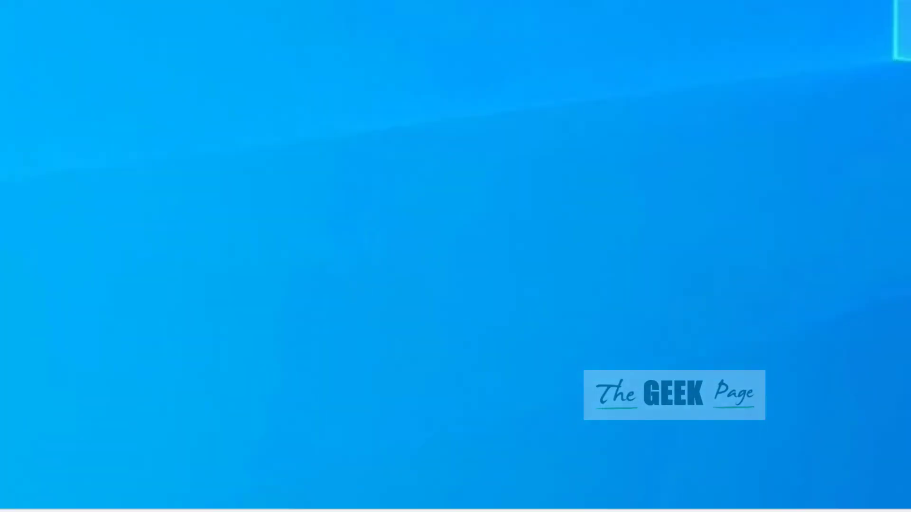
Step: Open the user's %temp% folder through Run and select everything, including CamRec0
{"action": "right_click", "coordinate": [201, 469]}
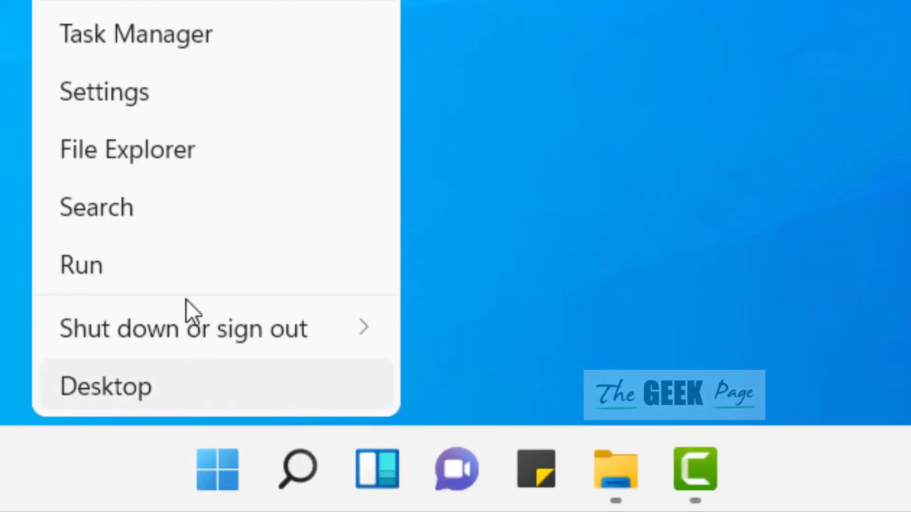
{"action": "left_click", "coordinate": [170, 264]}
{"action": "type", "text": "%"}
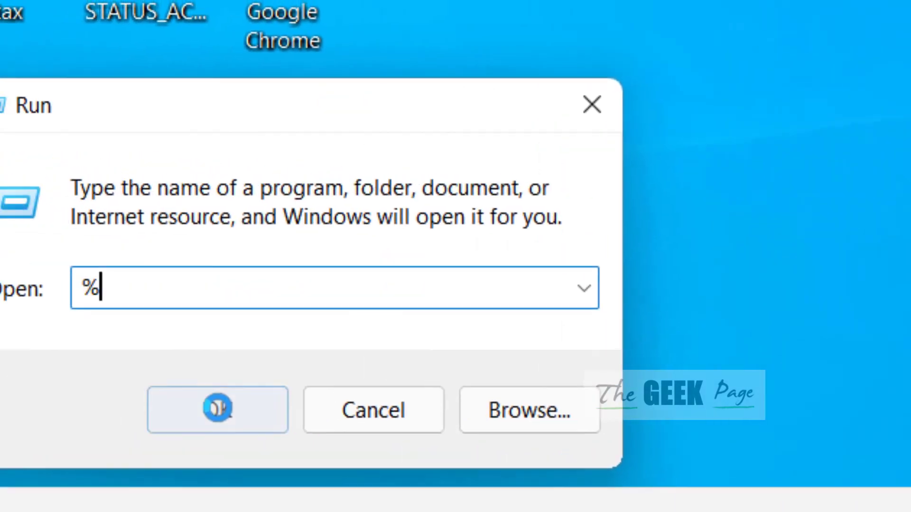
{"action": "type", "text": "temp%"}
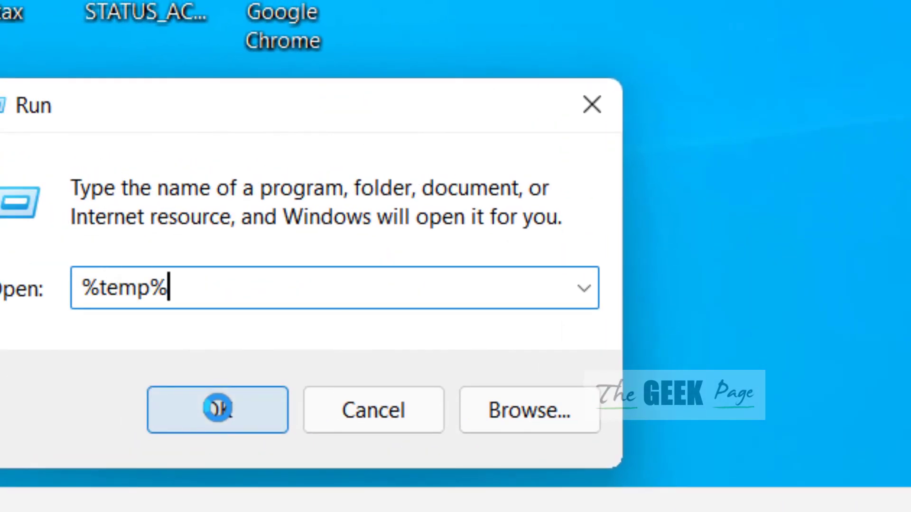
{"action": "key", "text": "Return"}
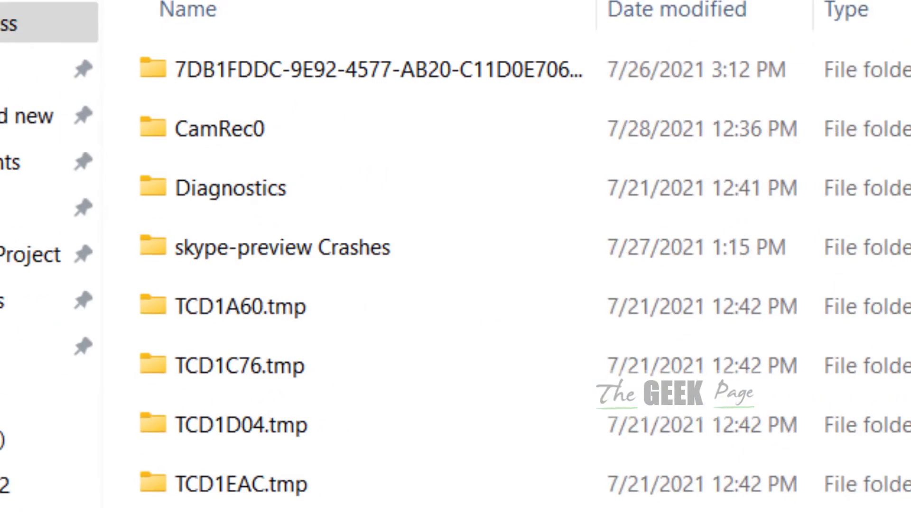
{"action": "key", "text": "ctrl+a"}
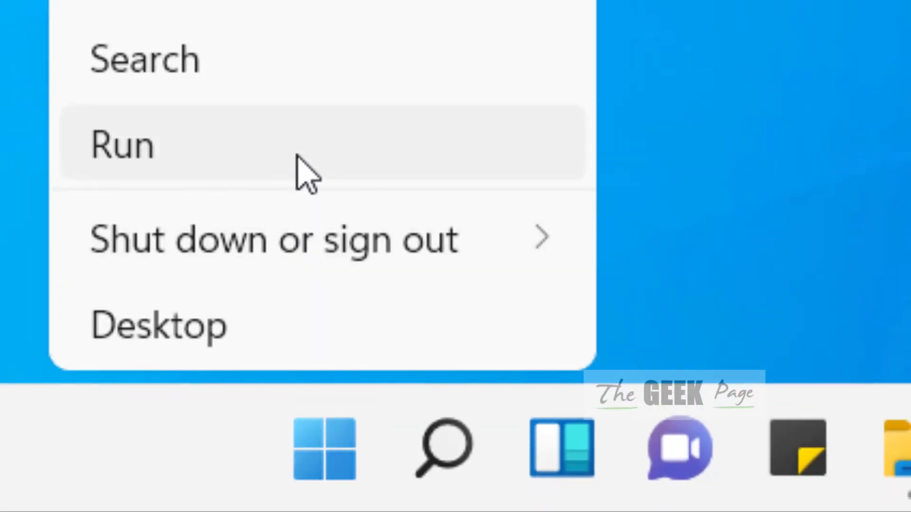
Step: Open C:\Windows\Prefetch through Run, correcting the misspelled 'prefetch'
{"action": "left_click", "coordinate": [299, 173]}
{"action": "type", "text": "prefecth"}
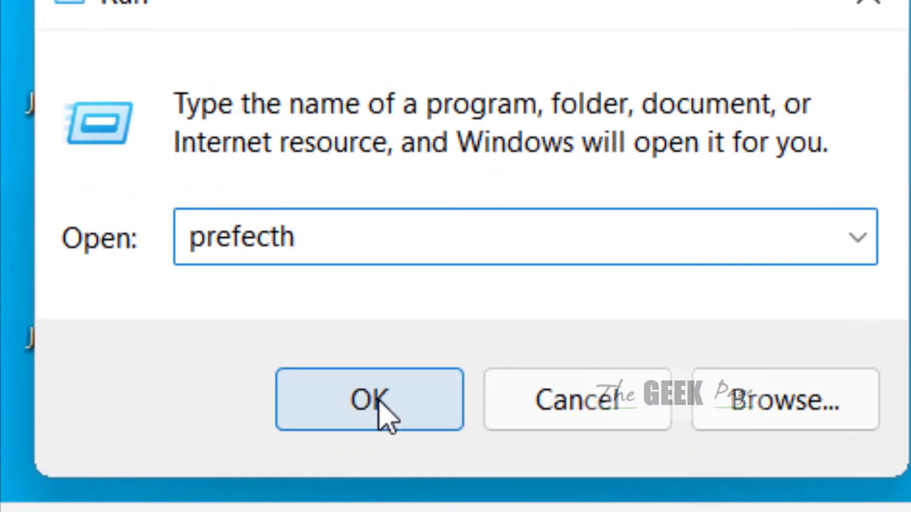
{"action": "key", "text": "BackSpace"}
{"action": "key", "text": "BackSpace"}
{"action": "key", "text": "BackSpace"}
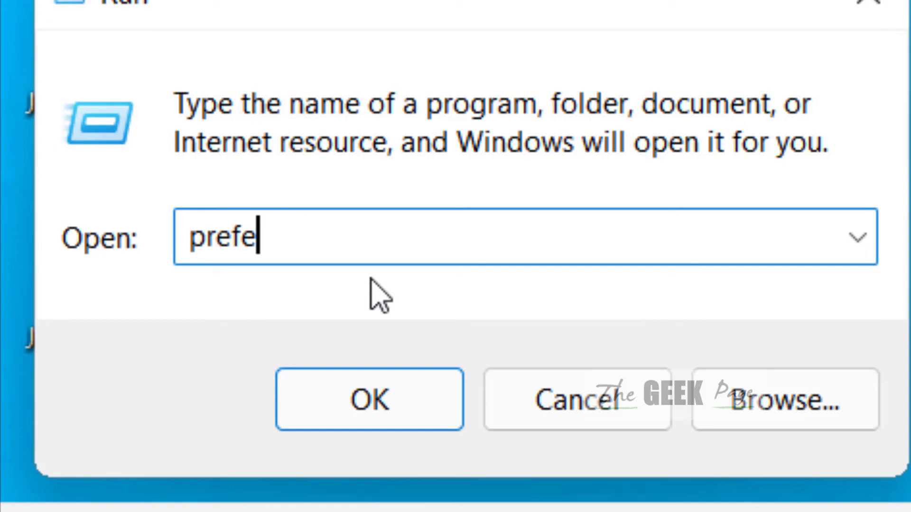
{"action": "type", "text": "tch"}
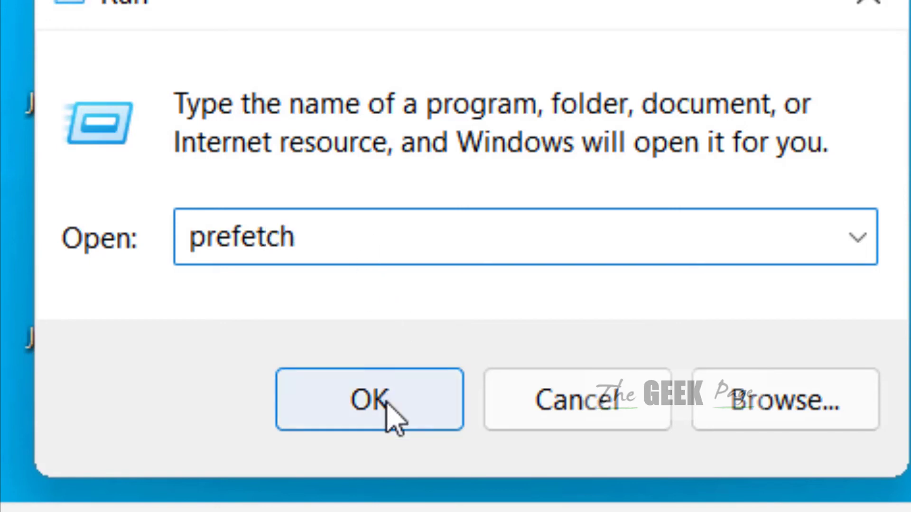
{"action": "left_click", "coordinate": [371, 400]}
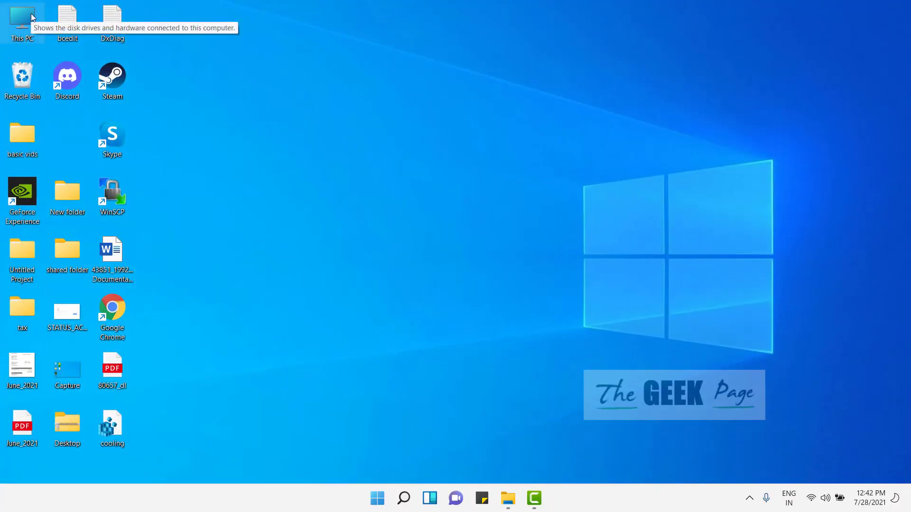
Step: Open Optimize Drives from the OS (C:) drive's Properties tools
{"action": "double_click", "coordinate": [31, 13]}
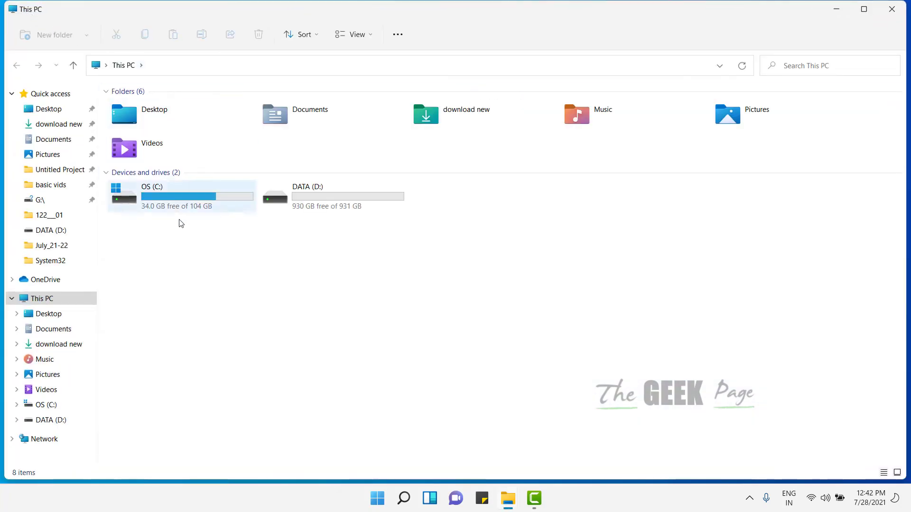
{"action": "mouse_move", "coordinate": [132, 200]}
{"action": "right_click", "coordinate": [133, 205]}
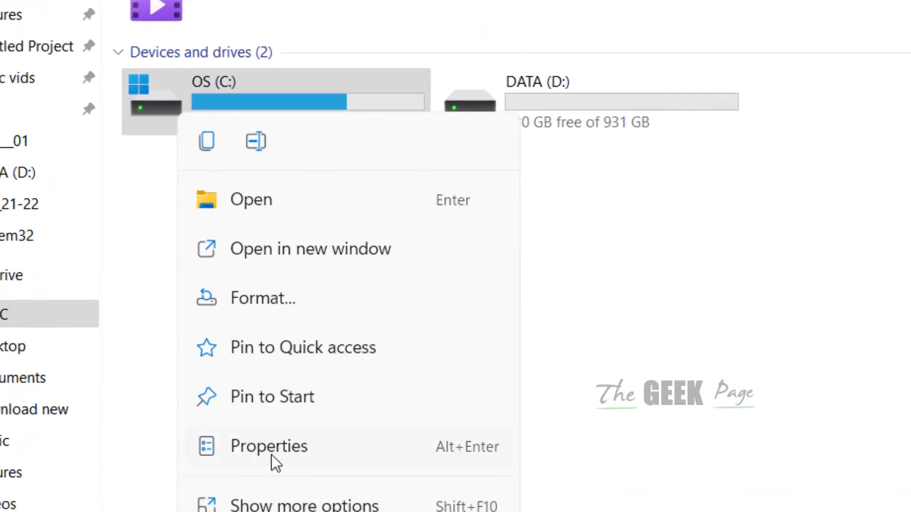
{"action": "left_click", "coordinate": [272, 455]}
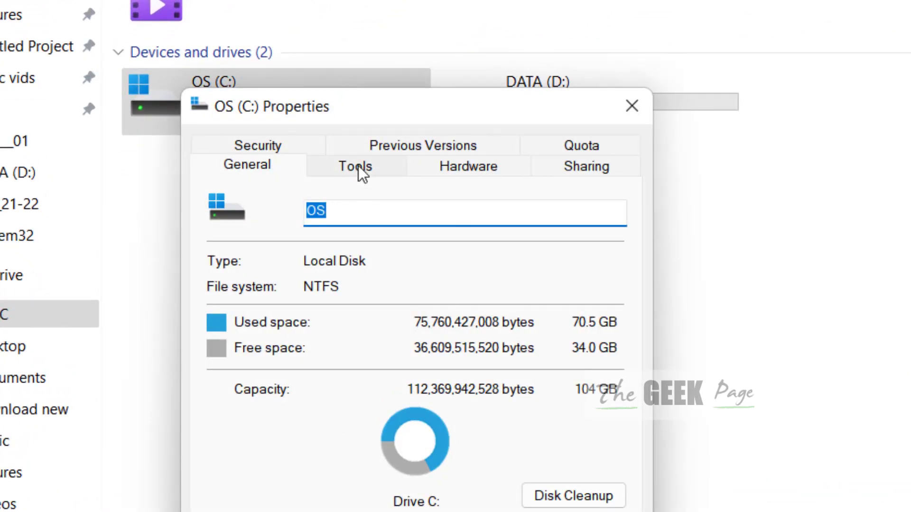
{"action": "left_click", "coordinate": [358, 166]}
{"action": "left_click", "coordinate": [486, 401]}
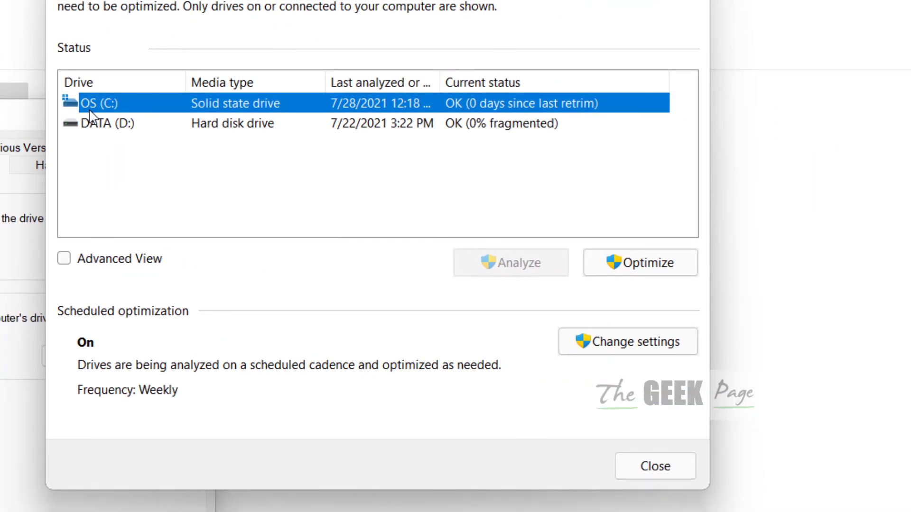